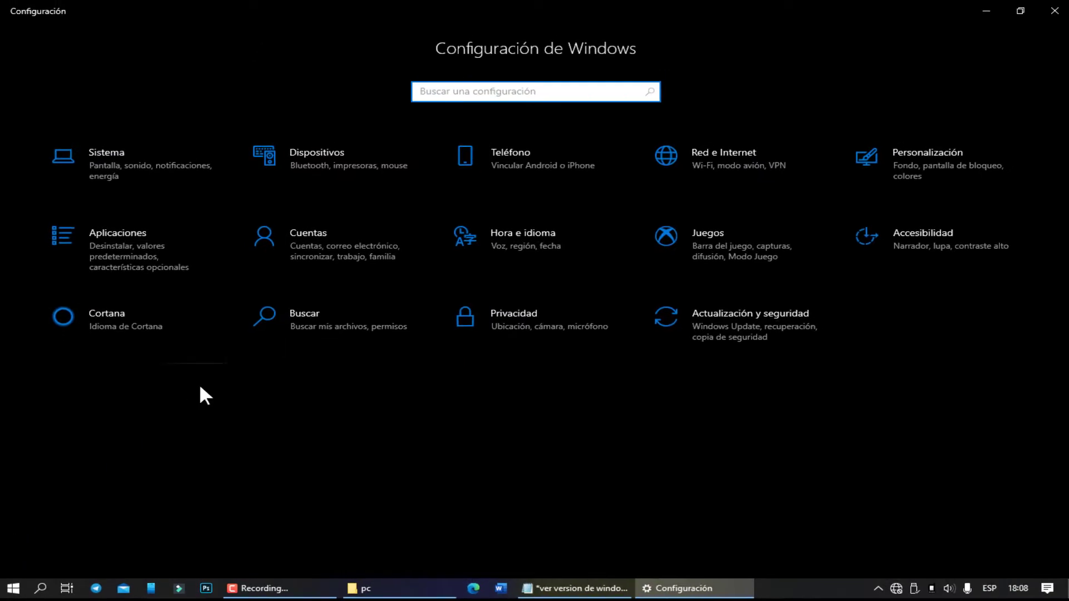
# Step: Examine the device and Windows specifications on the system's Acerca de page, and return to the settings home page
pyautogui.click(164, 189)
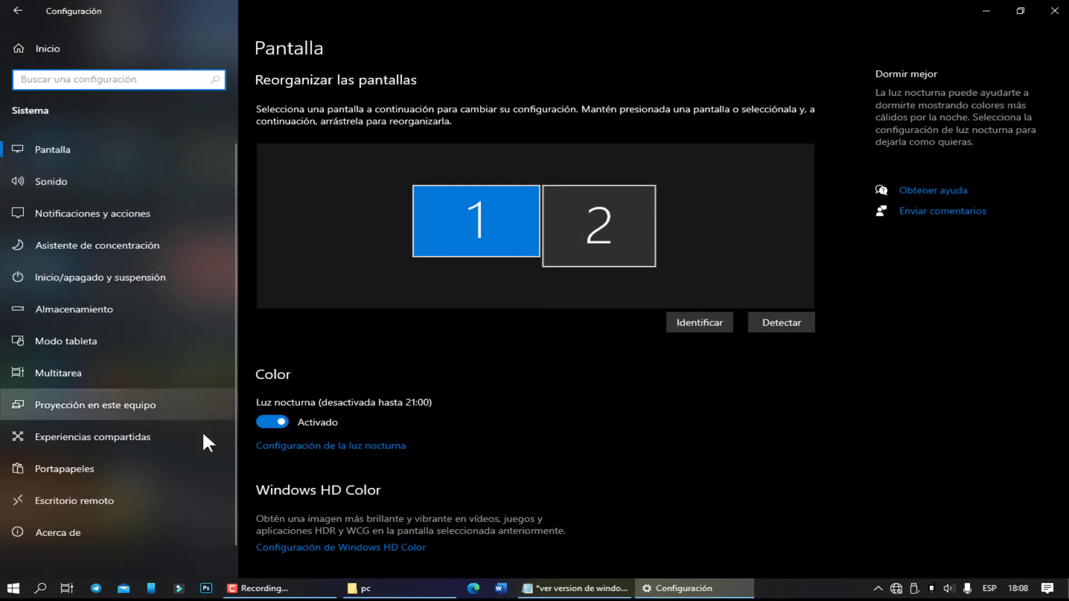
pyautogui.click(138, 529)
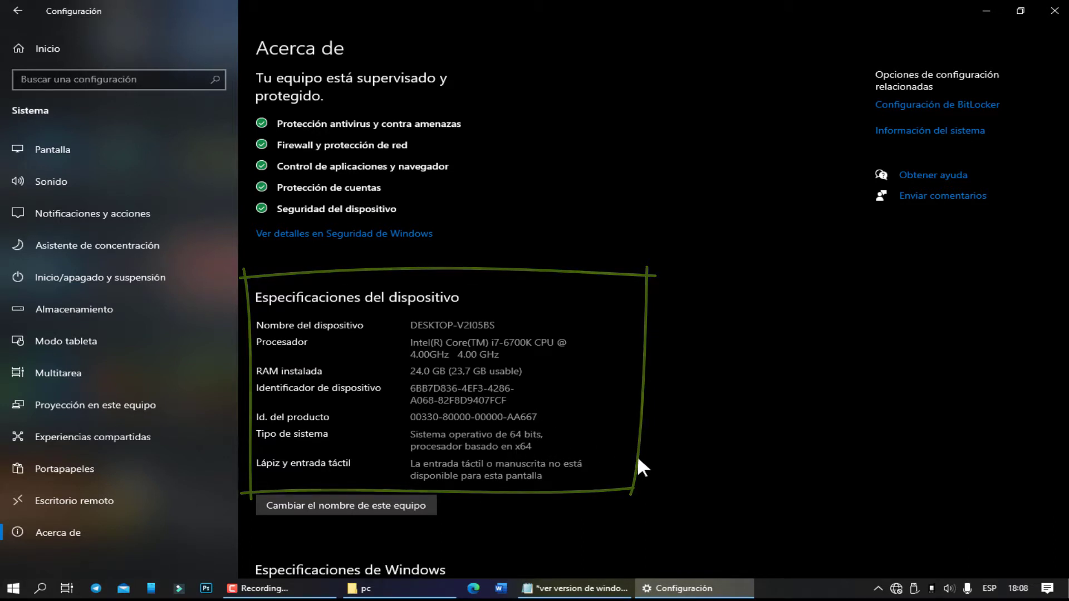
pyautogui.scroll(-3, 638, 462)
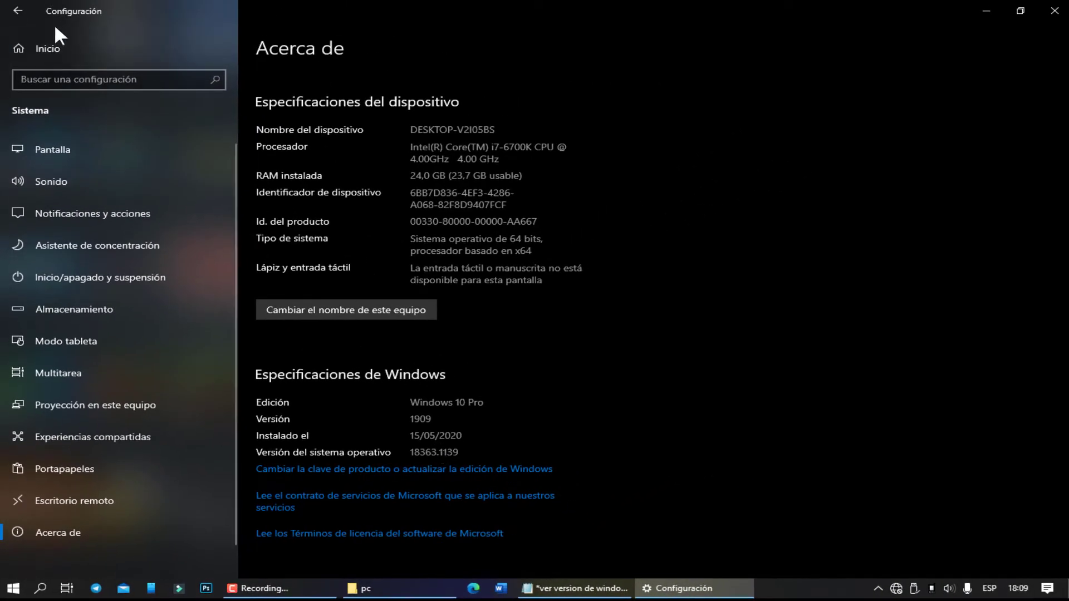
pyautogui.click(18, 12)
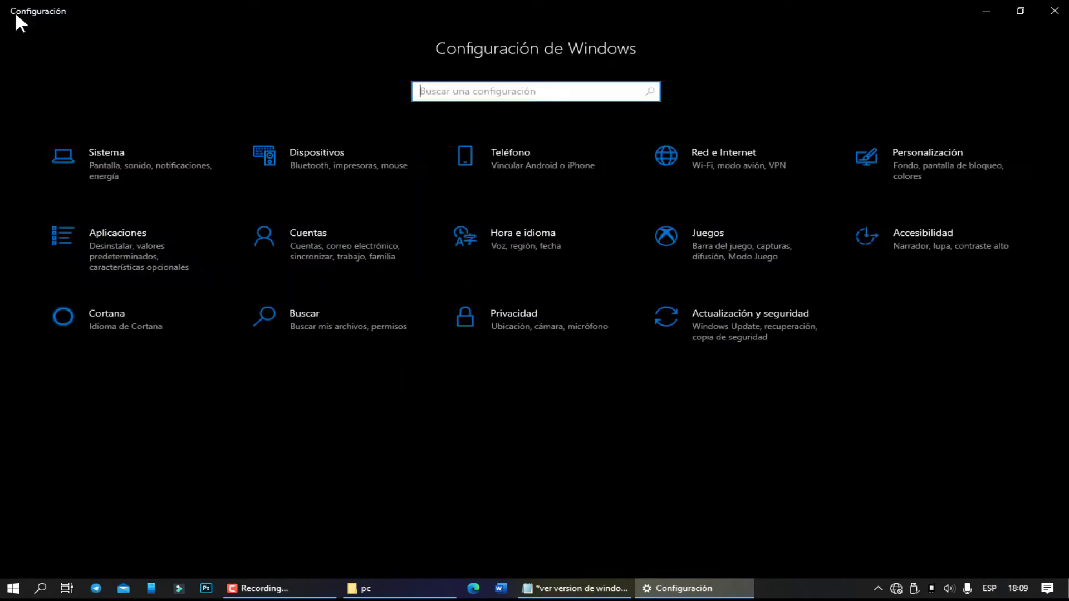
# Step: Check the Windows Update status under Actualización y seguridad, and close the settings
pyautogui.click(762, 337)
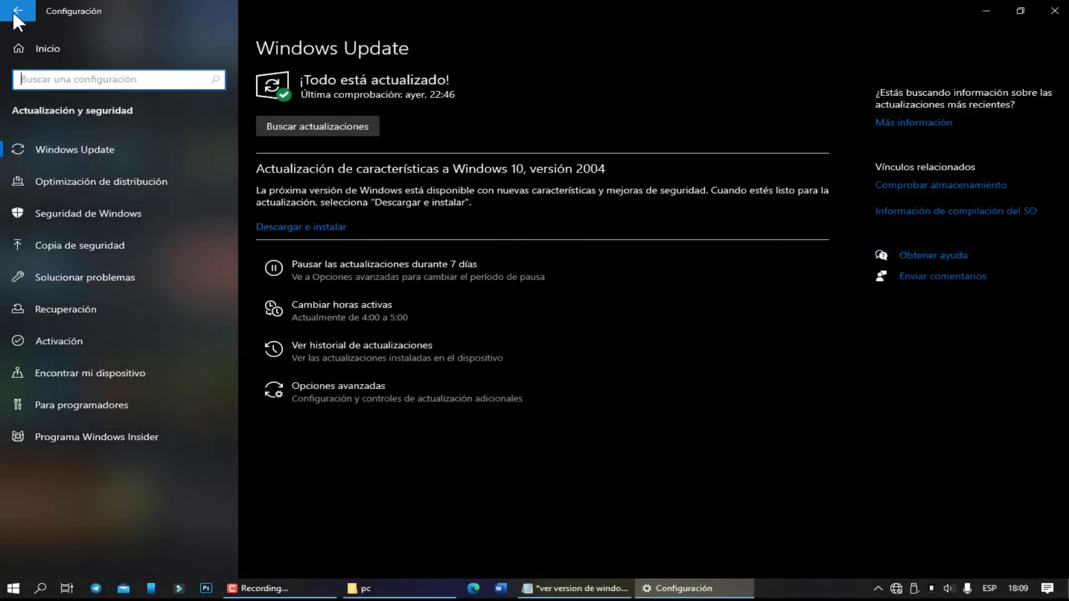
pyautogui.click(19, 11)
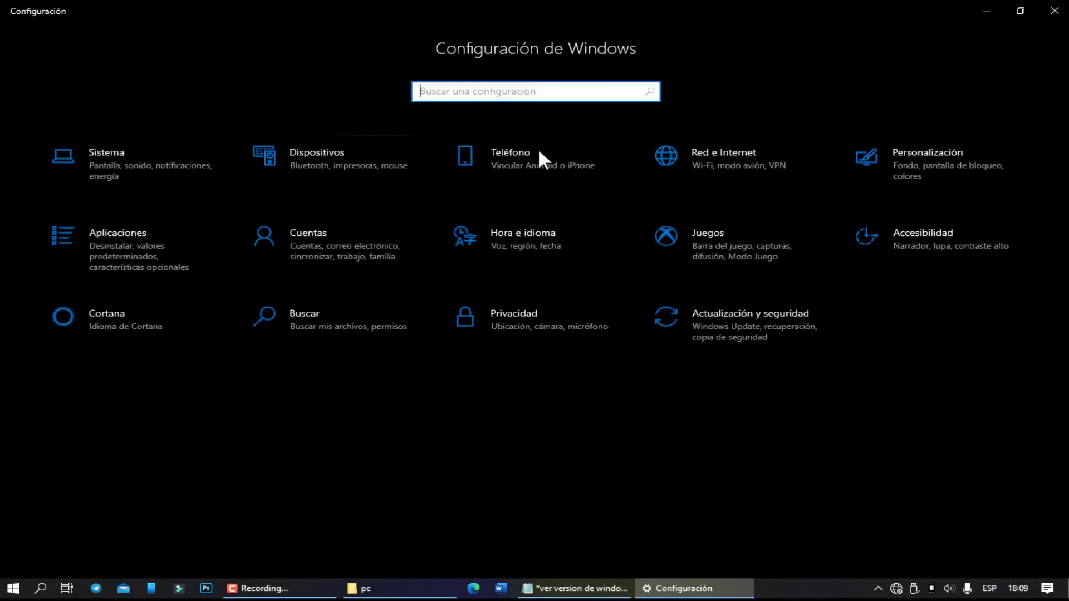
pyautogui.click(1053, 12)
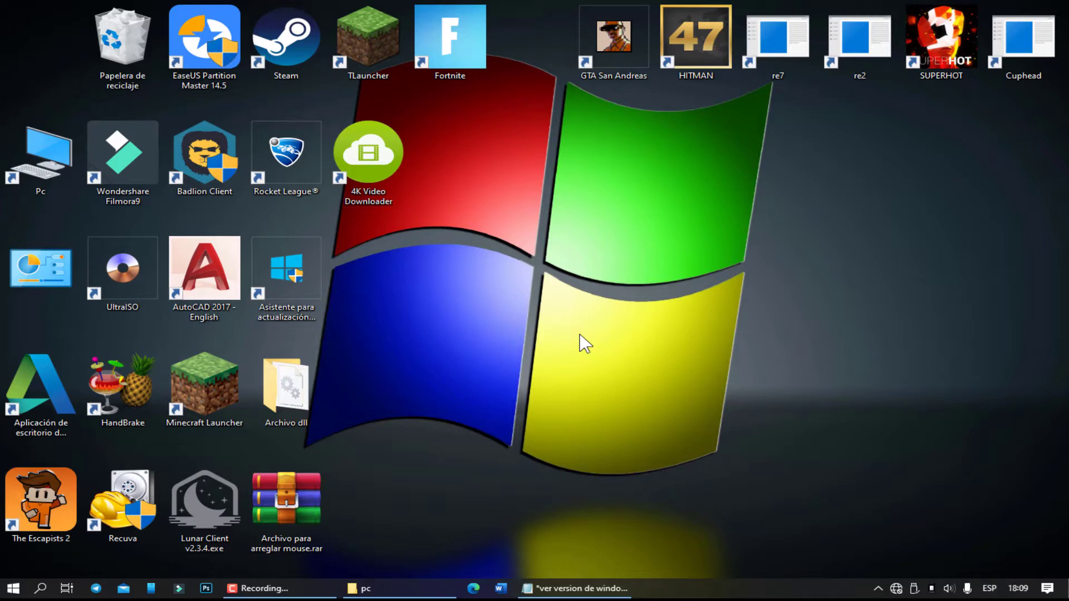
# Step: Run the msinfo32 command to open the System Information tool
pyautogui.press('super+r')
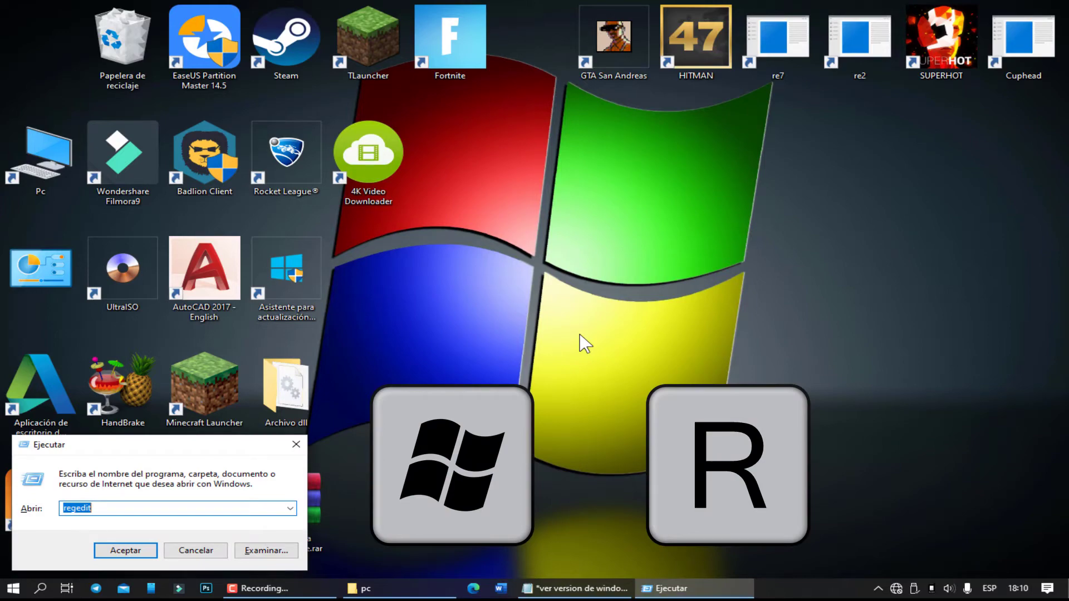
pyautogui.press('BackSpace')
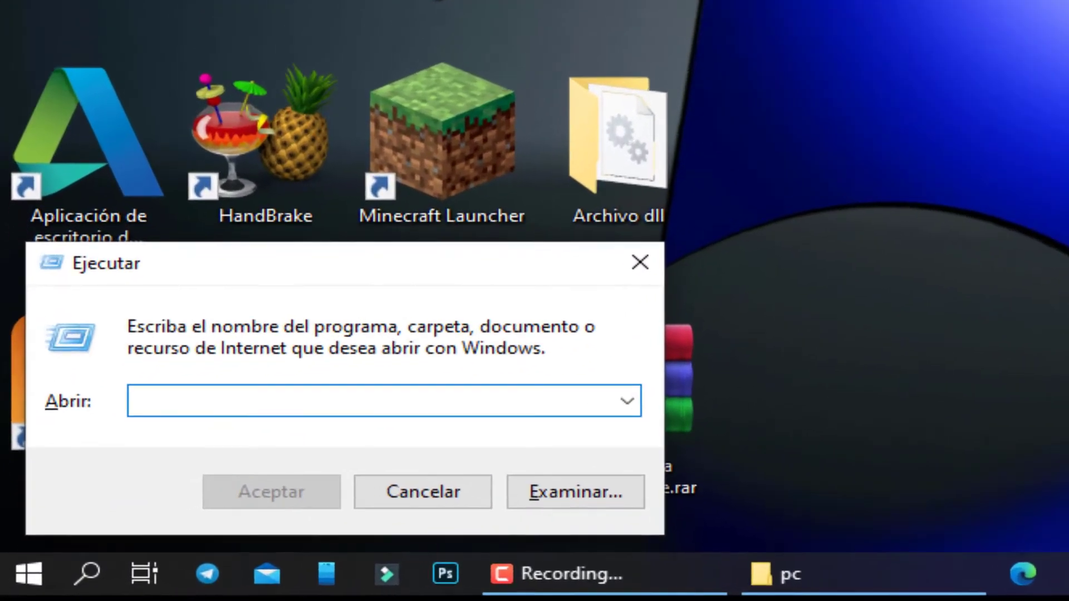
pyautogui.write('msinfo32')
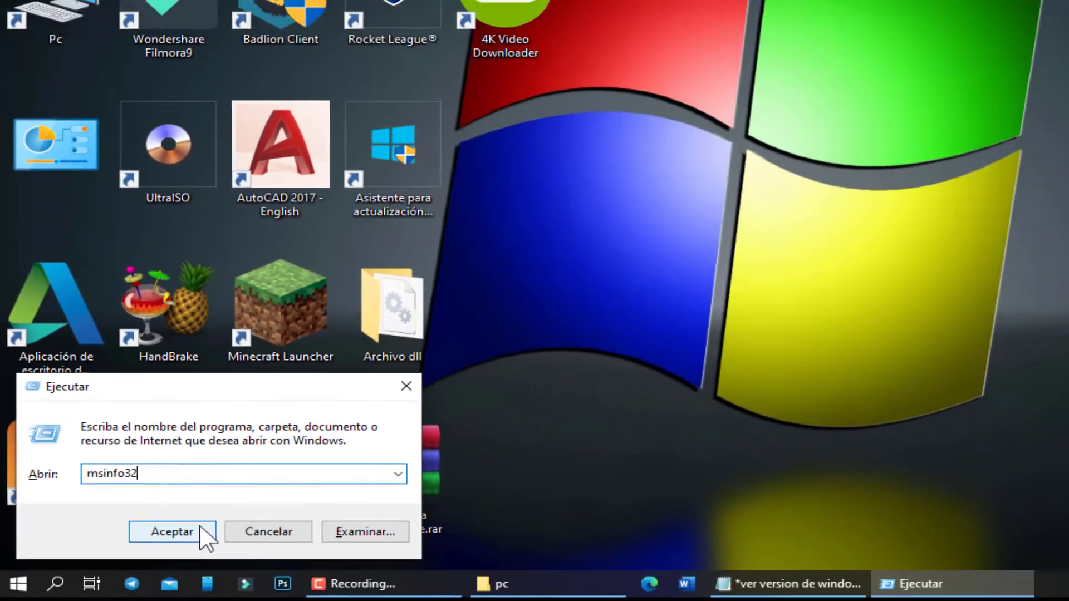
pyautogui.click(337, 483)
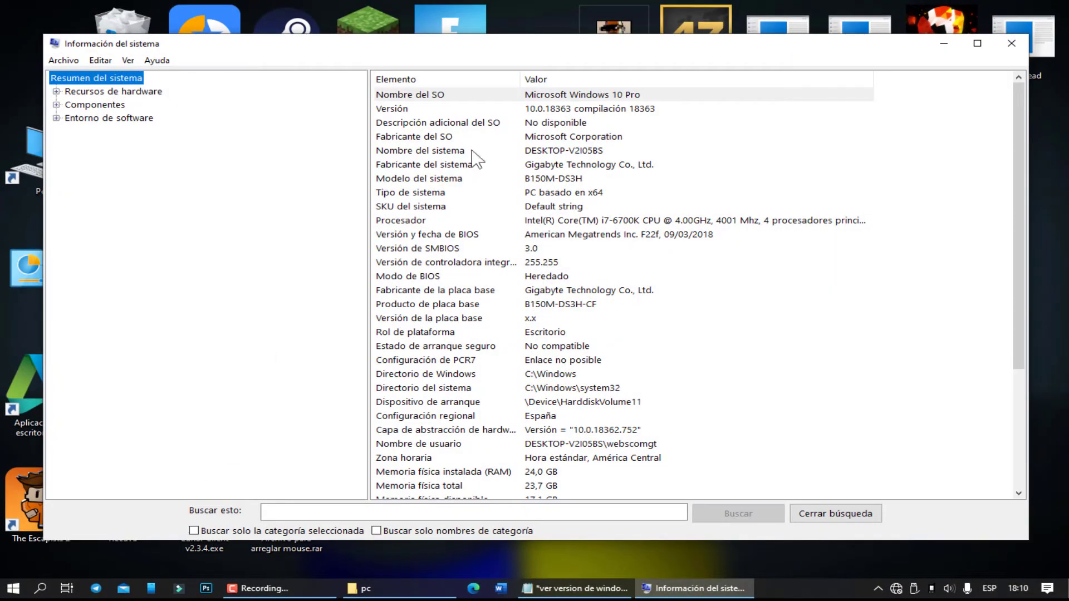
# Step: Examine the system summary, including the Windows version, system manufacturer, BIOS mode and regional configuration entries
pyautogui.click(667, 111)
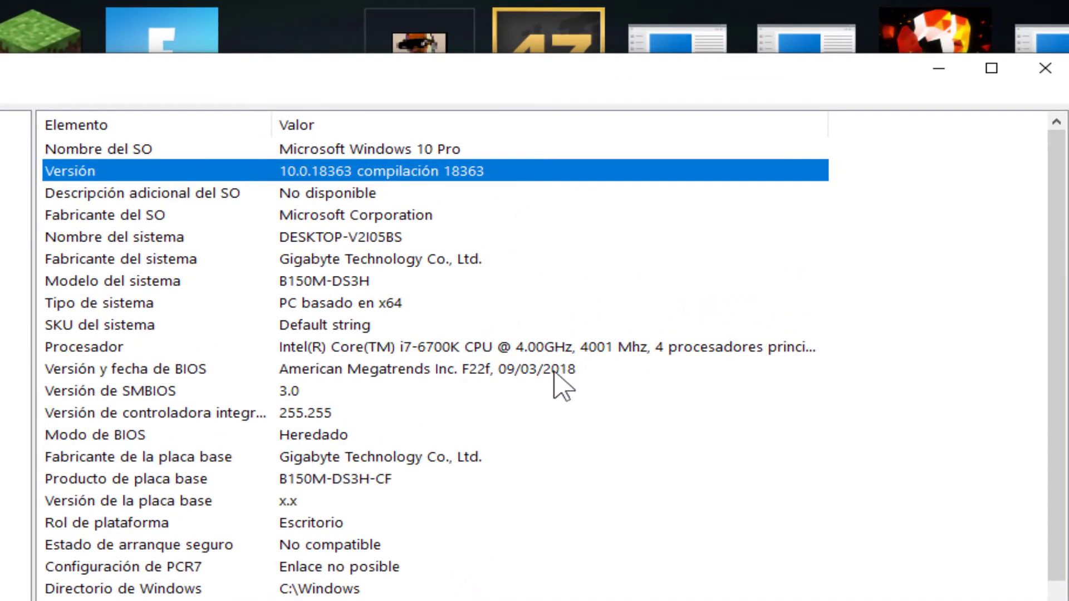
pyautogui.click(454, 265)
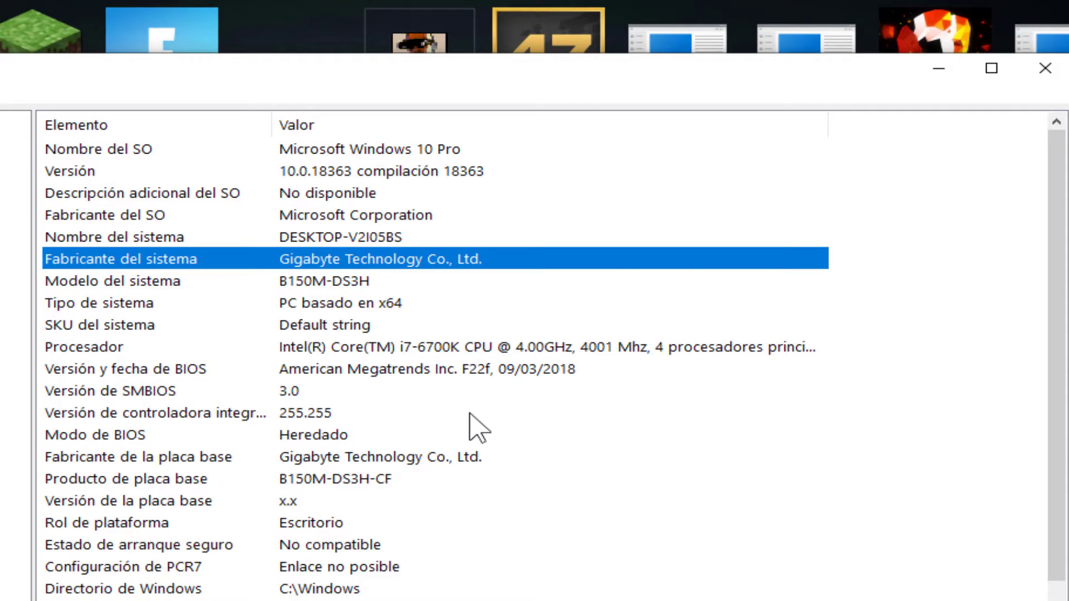
pyautogui.click(312, 437)
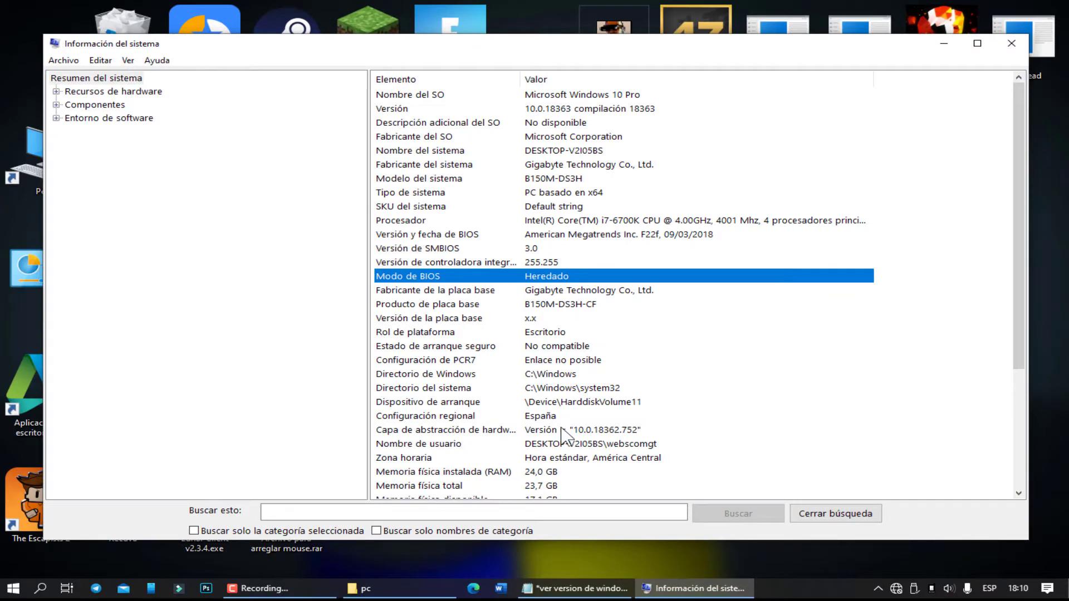
pyautogui.click(540, 421)
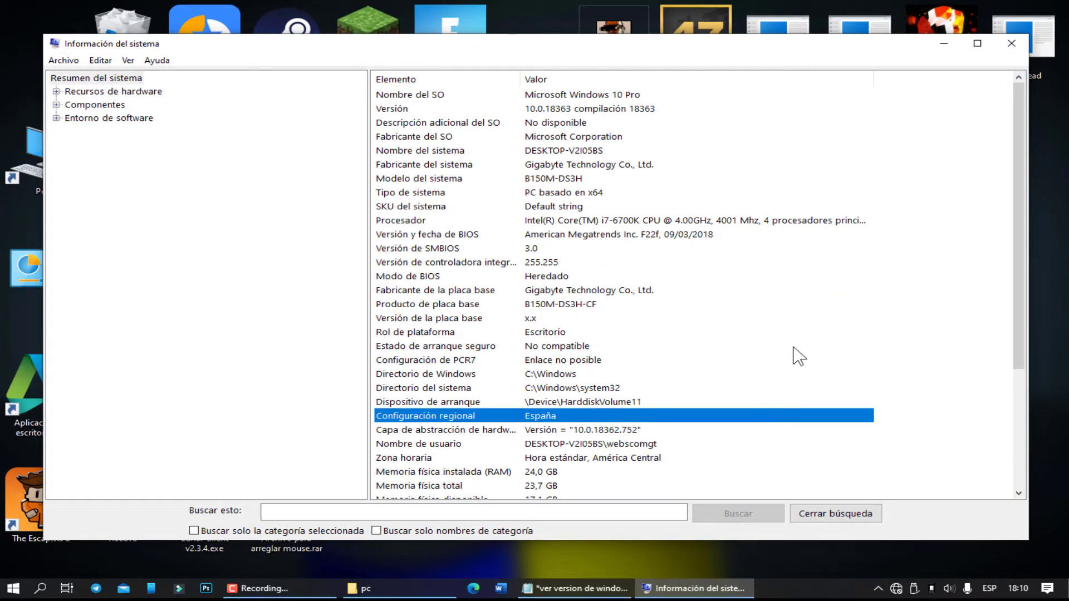
pyautogui.scroll(-4, 793, 352)
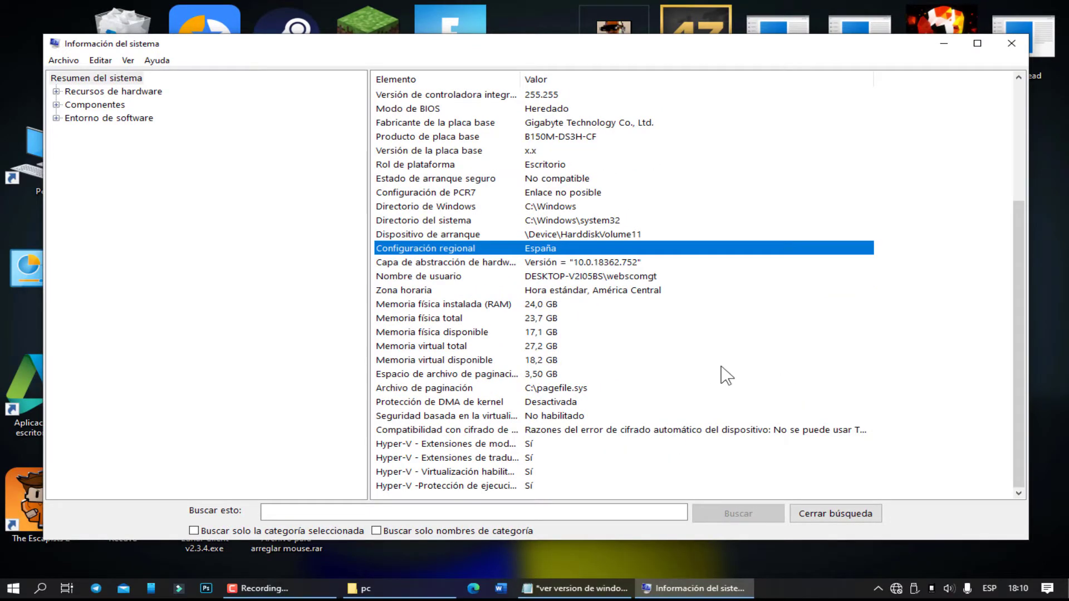
pyautogui.scroll(4, 722, 373)
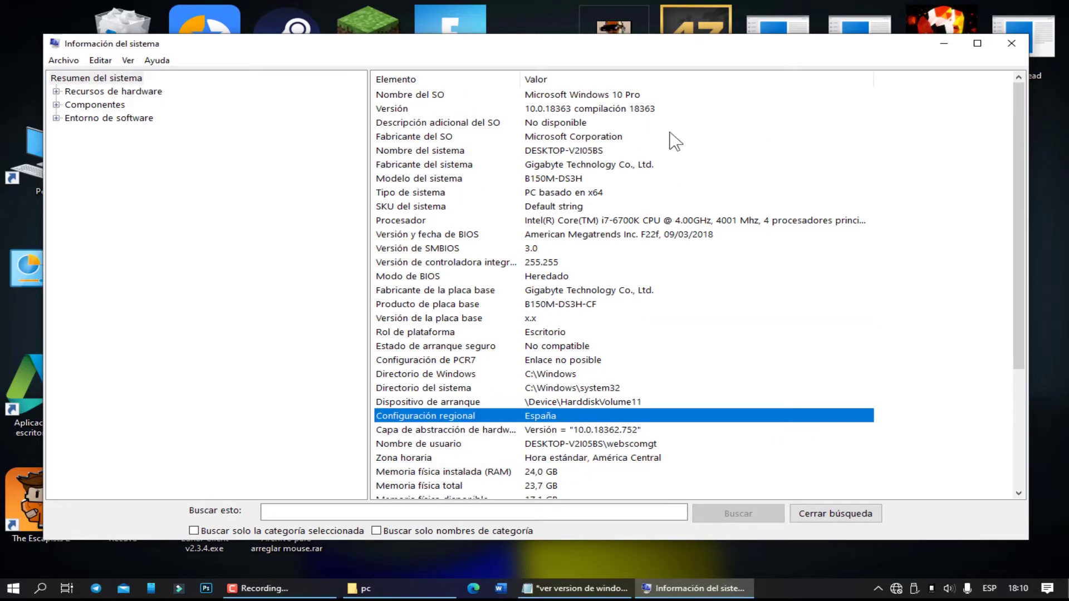
pyautogui.click(605, 109)
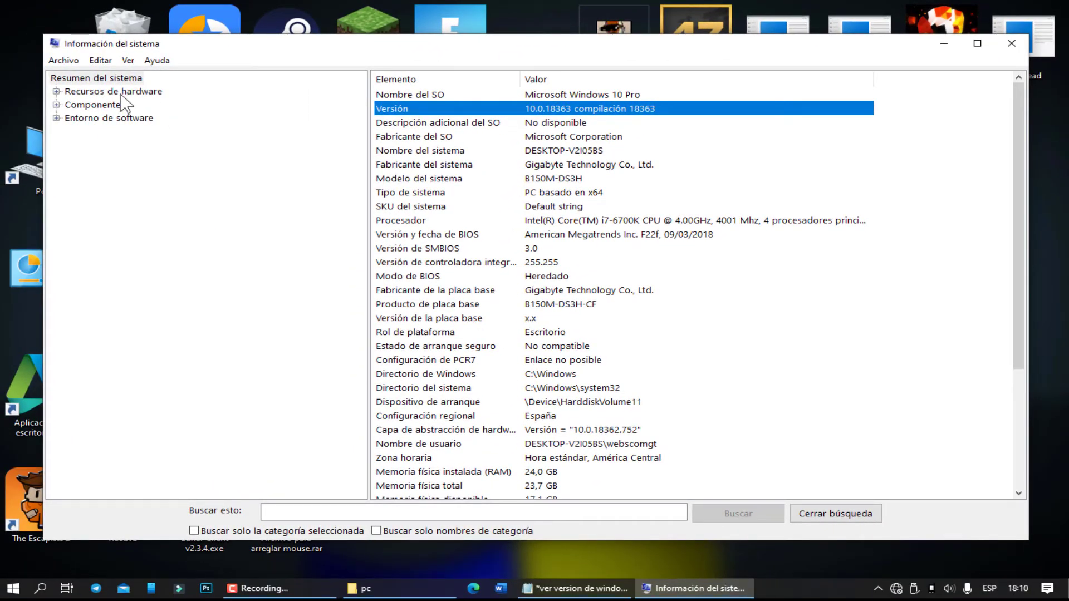
# Step: Review the Memoria and Conflictos/uso compartido hardware resources, return to the system summary and close System Information
pyautogui.click(57, 91)
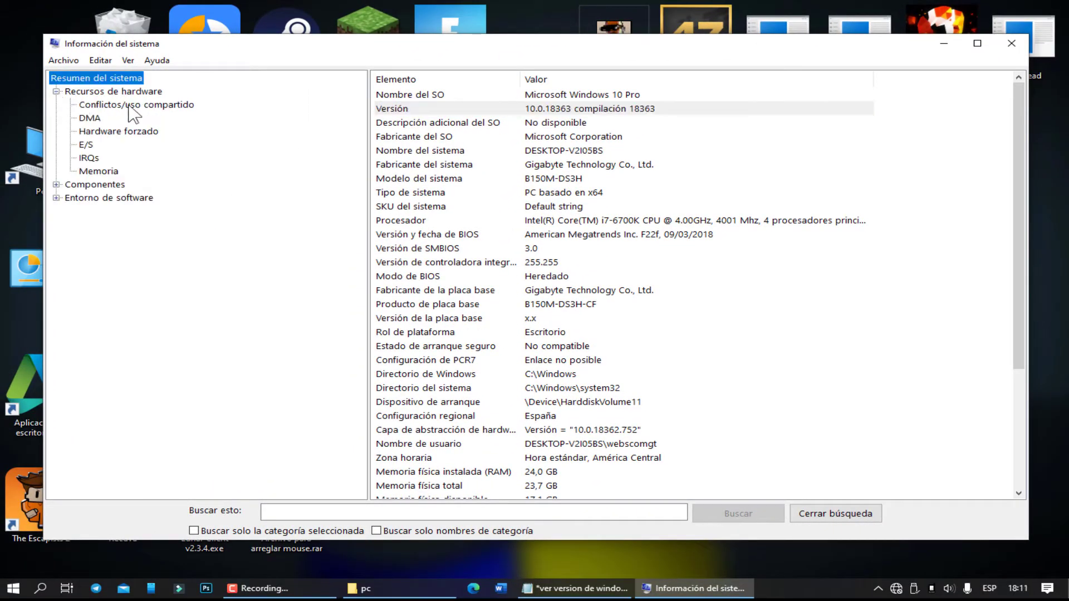
pyautogui.click(113, 176)
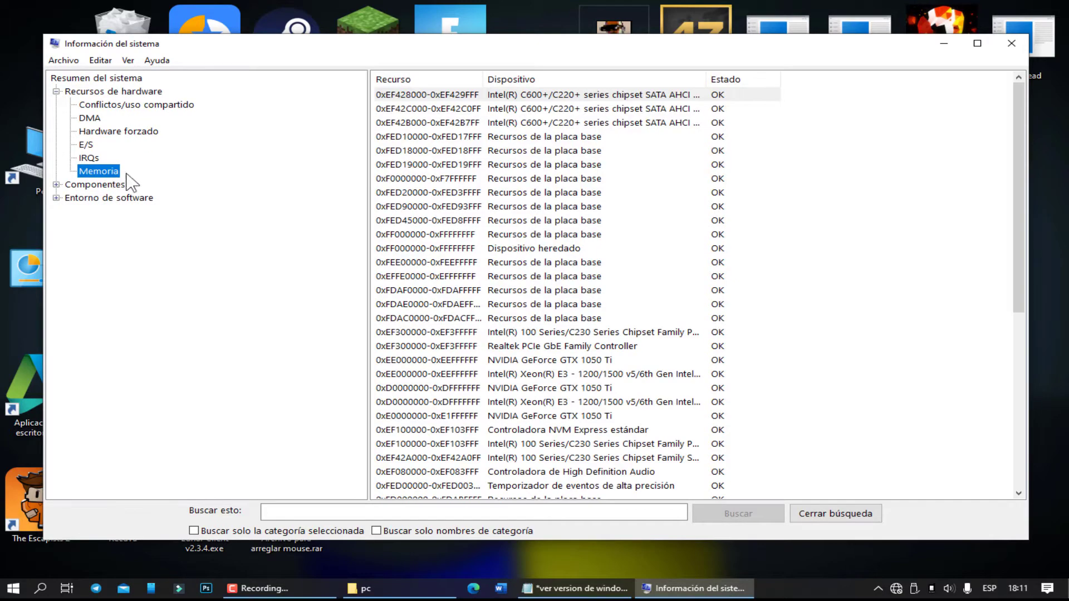
pyautogui.click(114, 106)
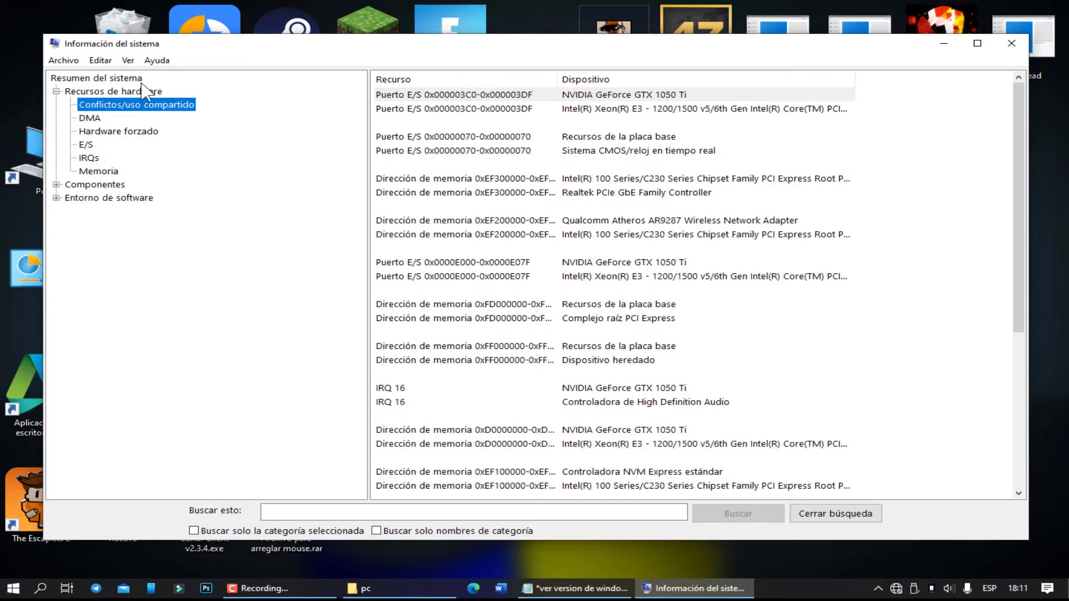
pyautogui.click(121, 81)
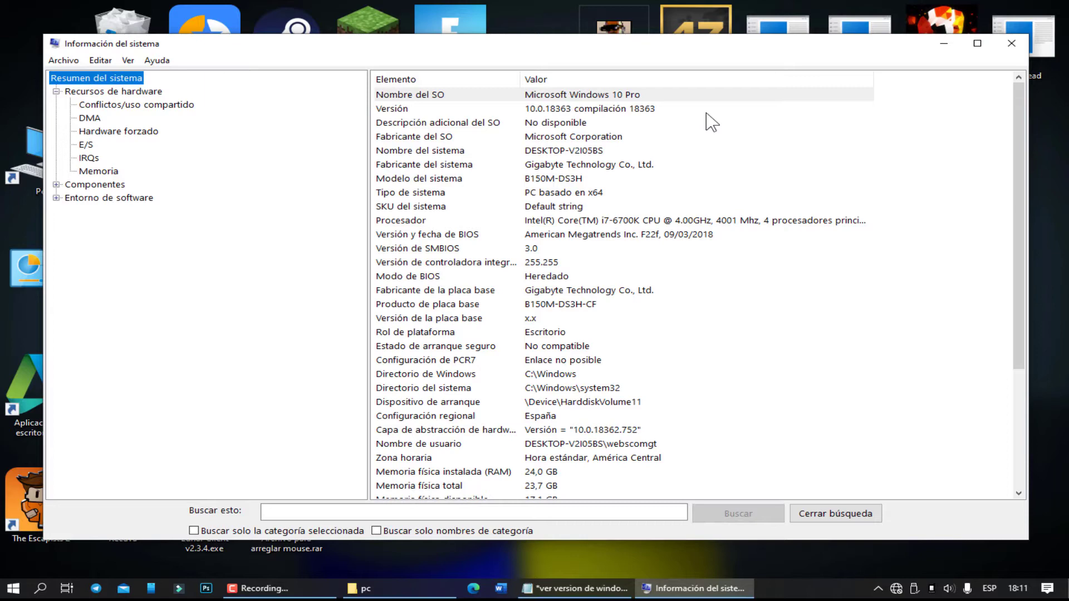
pyautogui.click(1012, 43)
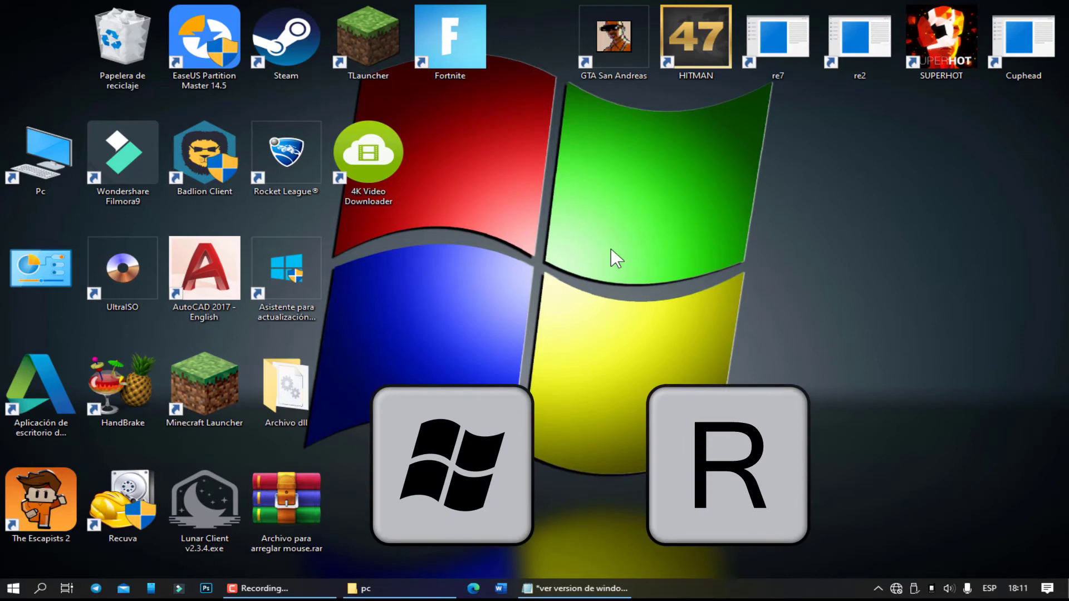
# Step: Run the WINVER command to read the Windows version and build, and close the Acerca de Windows dialog
pyautogui.press('super+r')
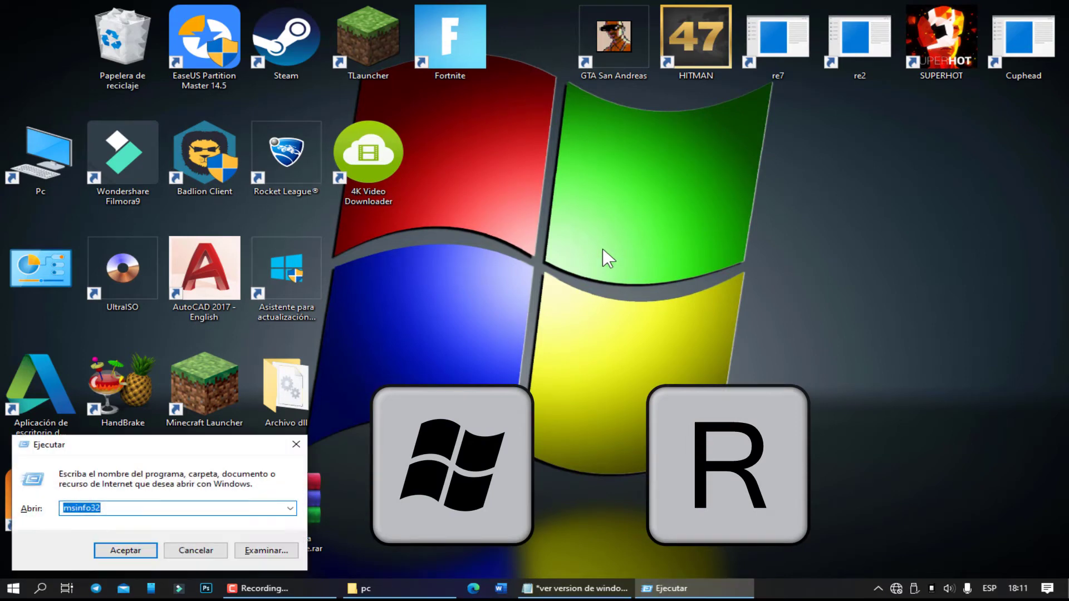
pyautogui.press('BackSpace')
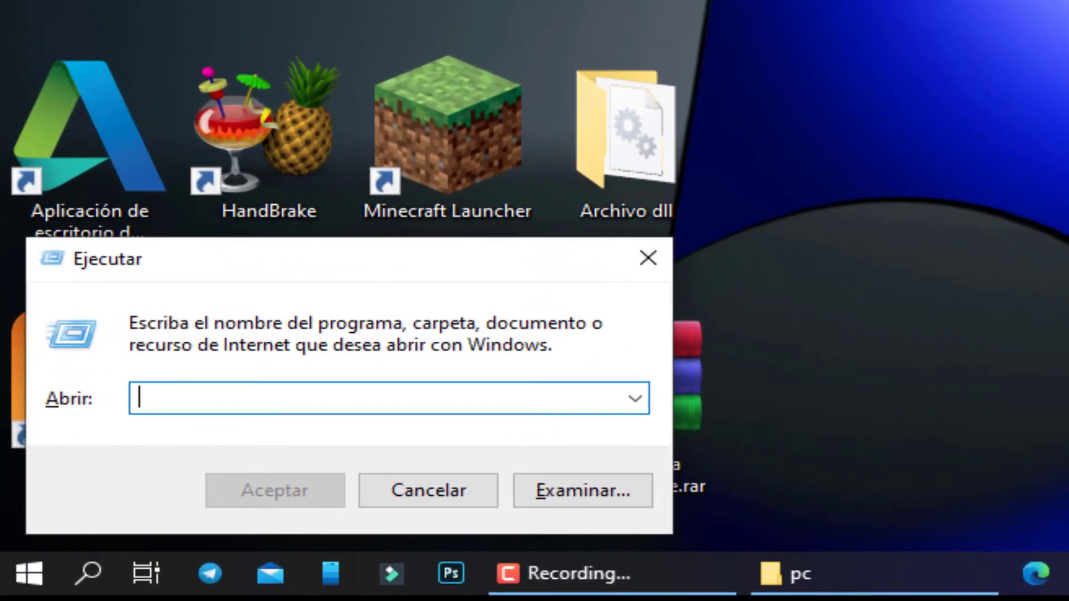
pyautogui.write('WINVER')
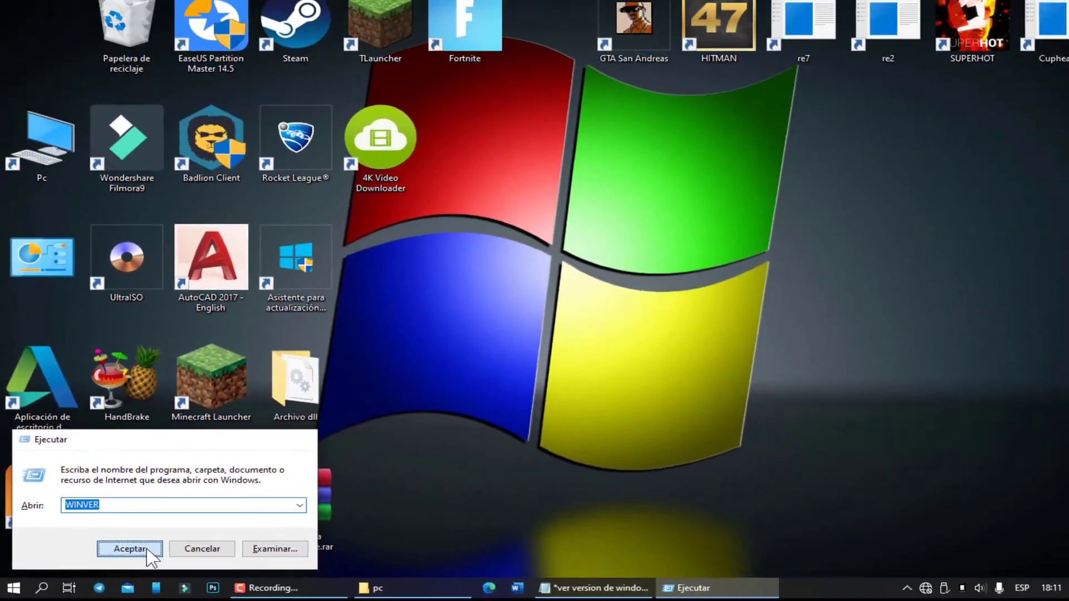
pyautogui.click(282, 500)
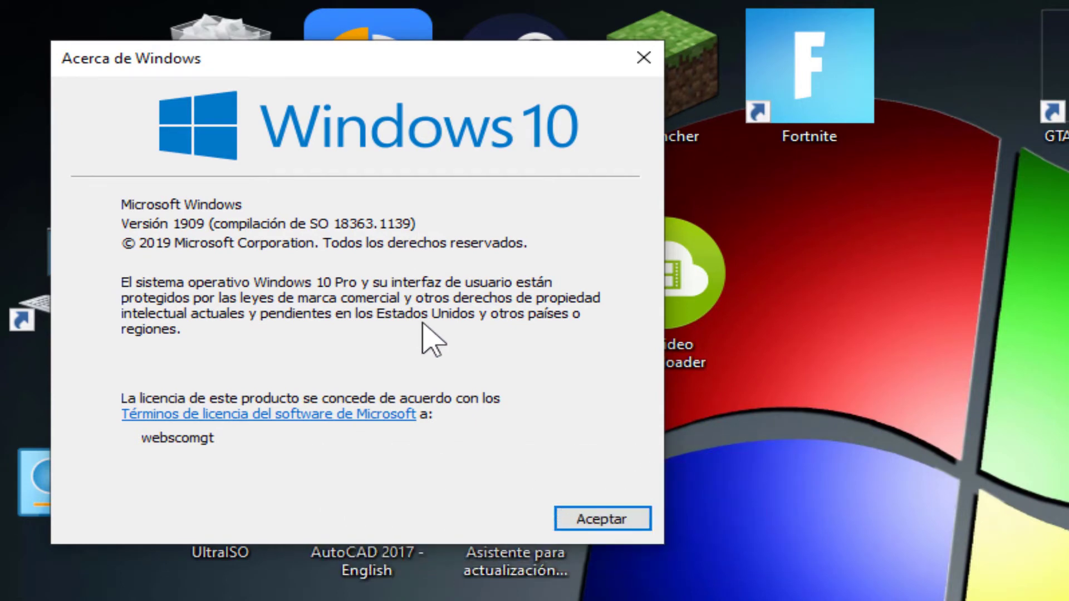
pyautogui.click(628, 518)
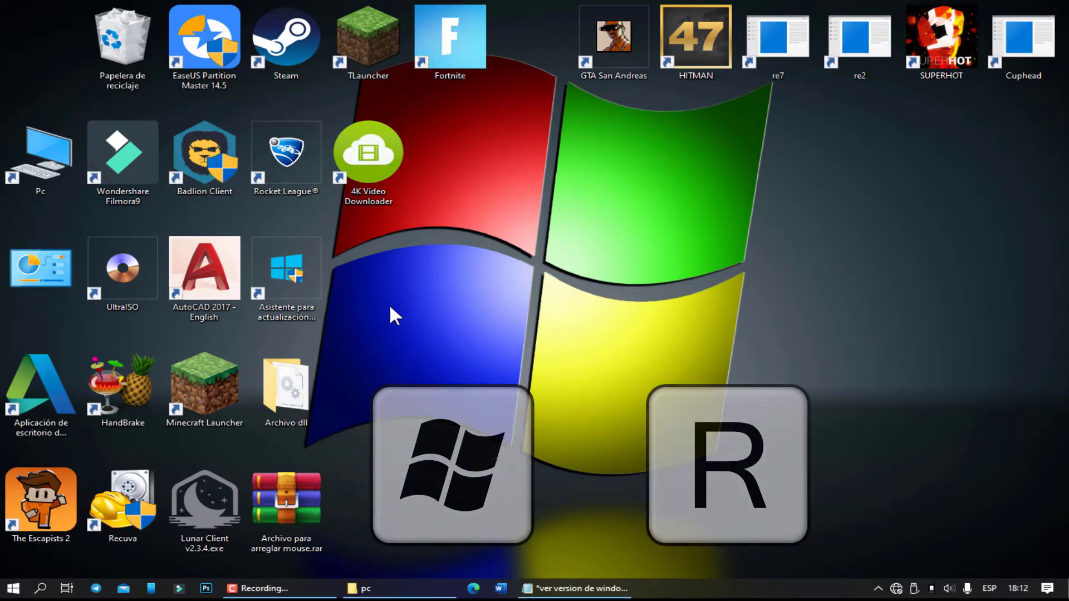
# Step: Run the REGEDIT command to open the Registry Editor
pyautogui.press('super+r')
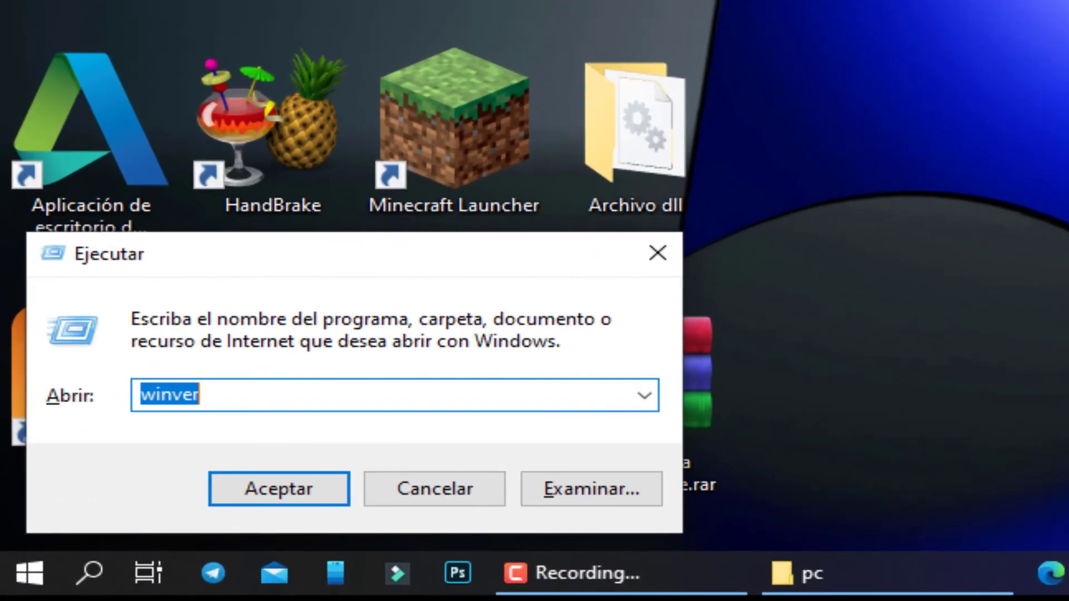
pyautogui.write('REFED')
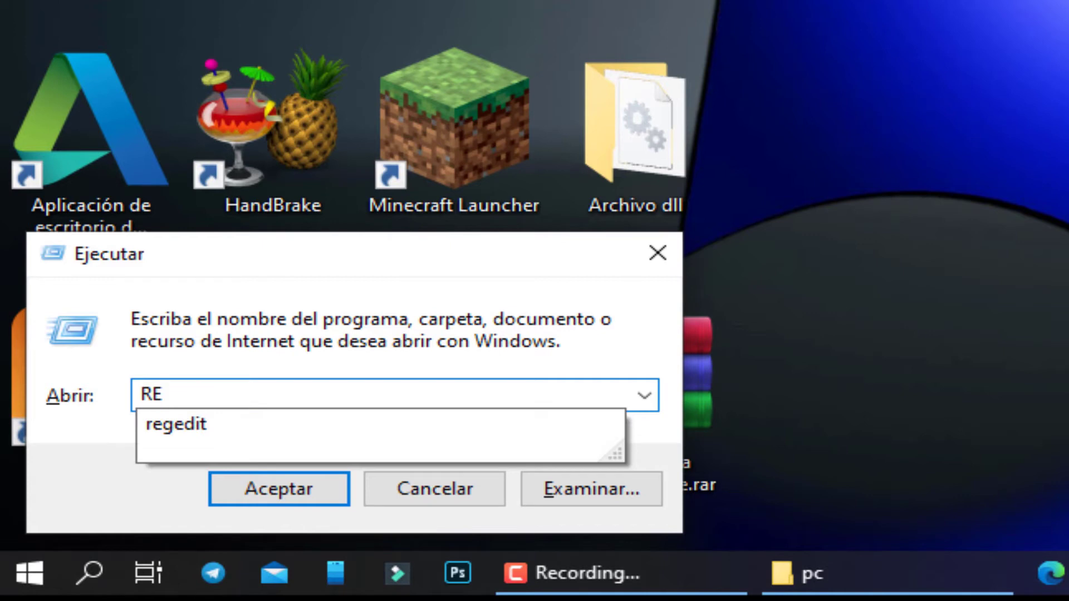
pyautogui.press('BackSpace')
pyautogui.press('BackSpace')
pyautogui.press('BackSpace')
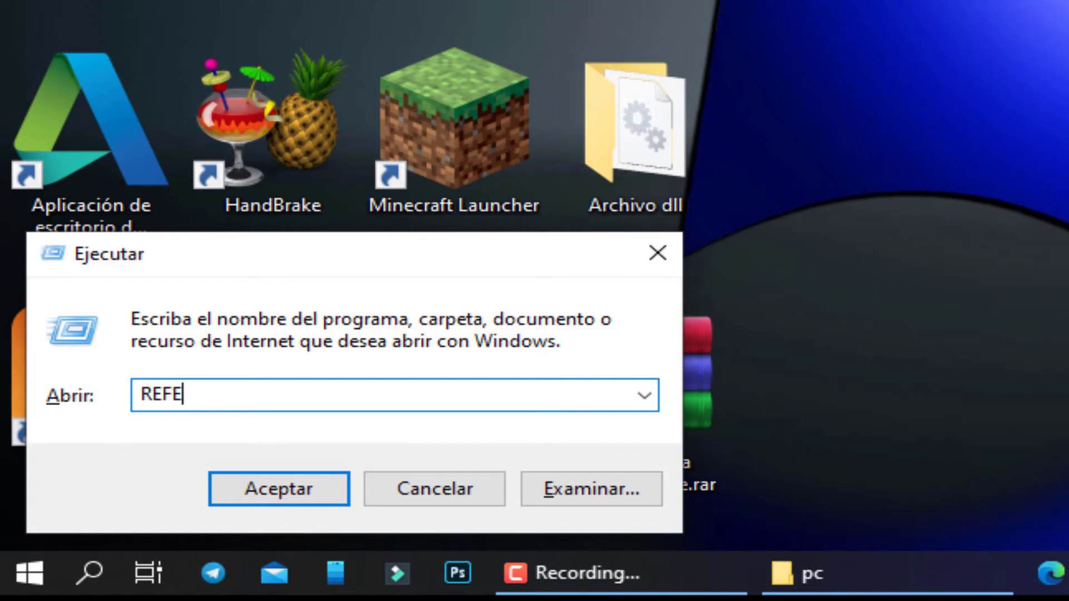
pyautogui.write('GEDIT')
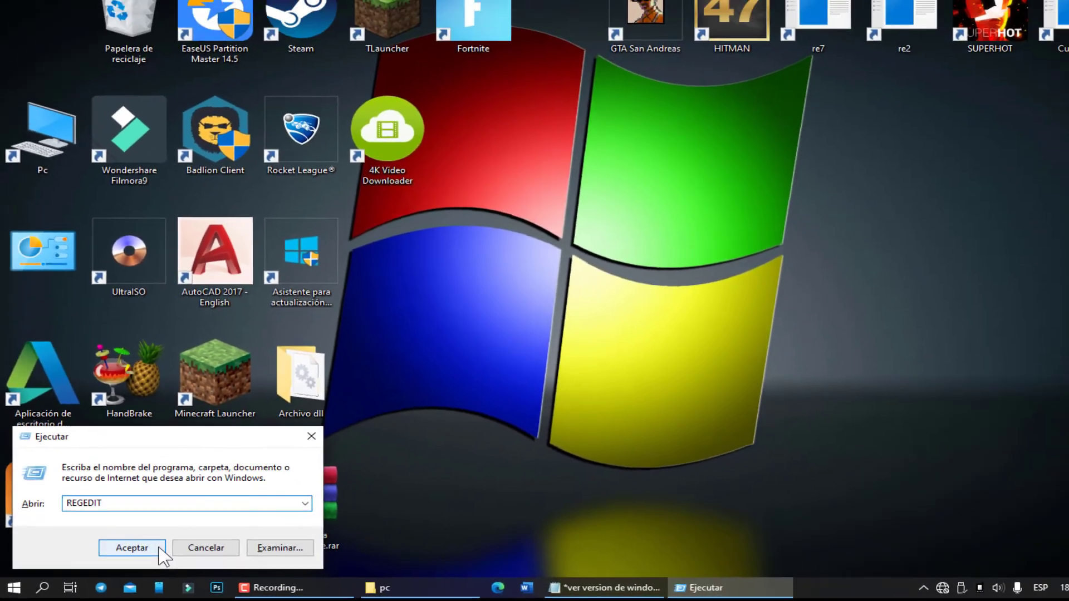
pyautogui.click(300, 501)
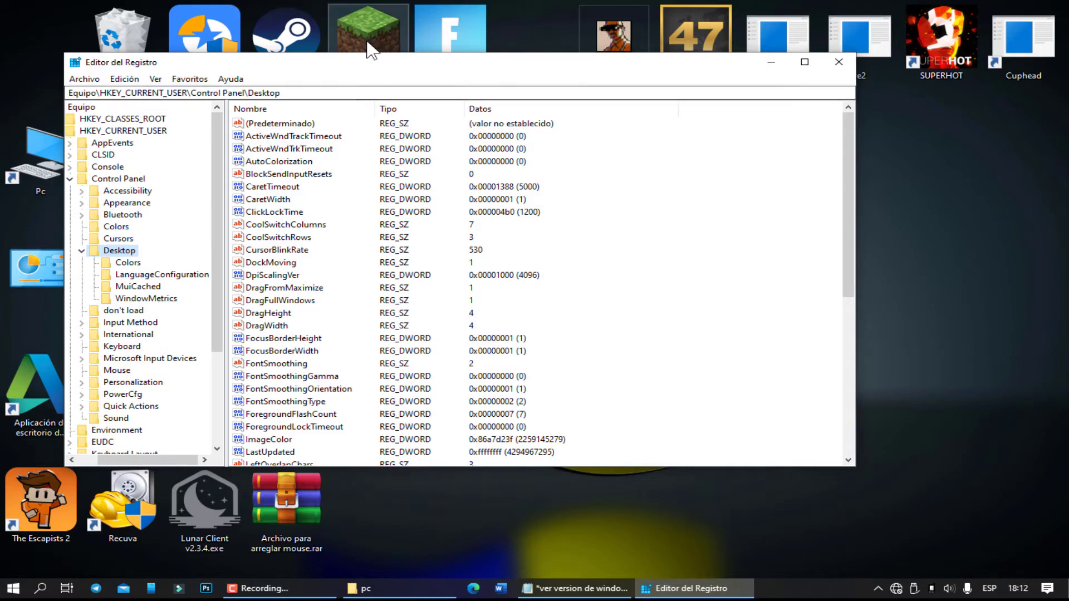
pyautogui.moveTo(371, 68); pyautogui.dragTo(383, 67)
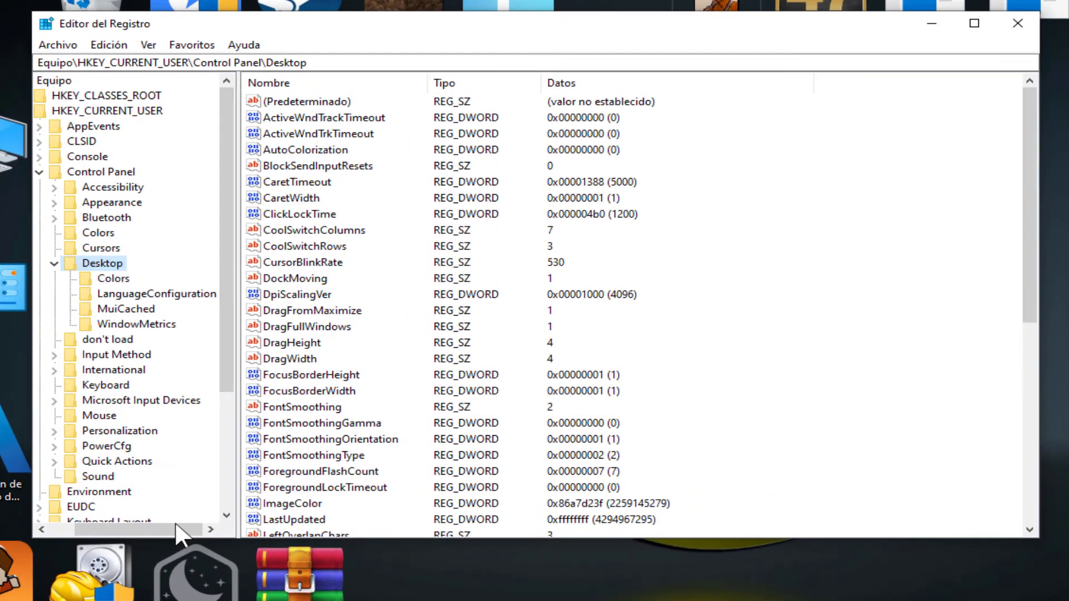
pyautogui.moveTo(177, 458); pyautogui.dragTo(106, 458)
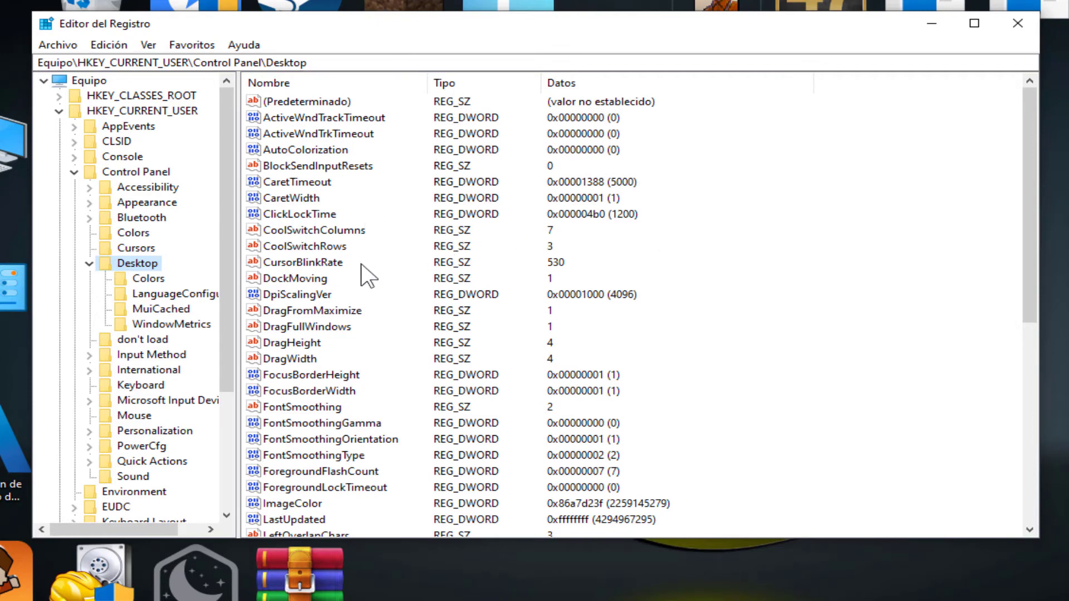
# Step: Set the PaintDesktopVersion value of the Control Panel\Desktop key to 1 and refresh the desktop to show the Windows version
pyautogui.click(330, 266)
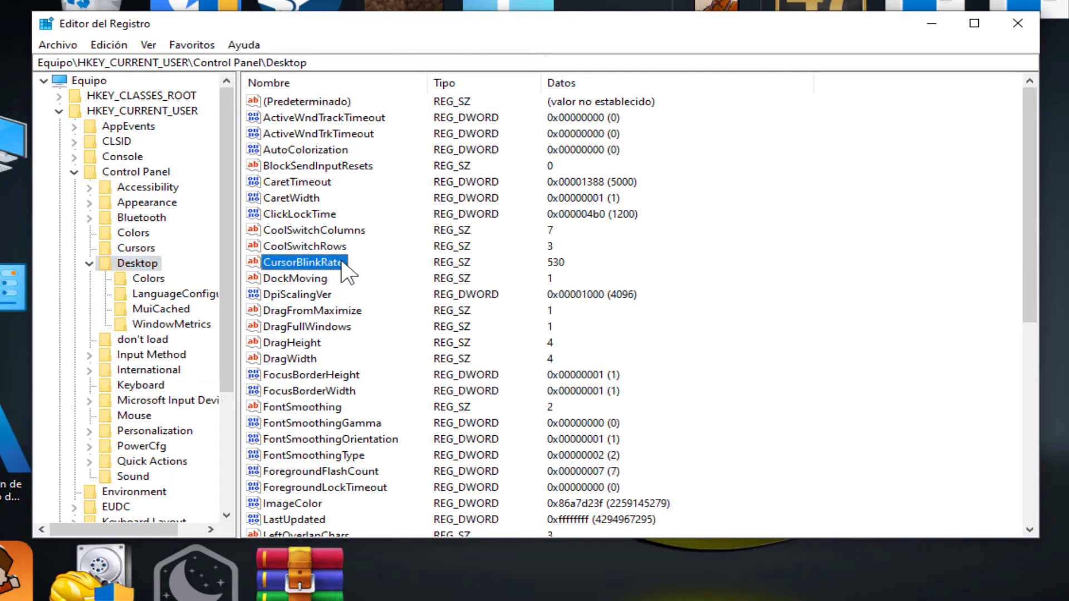
pyautogui.press('p')
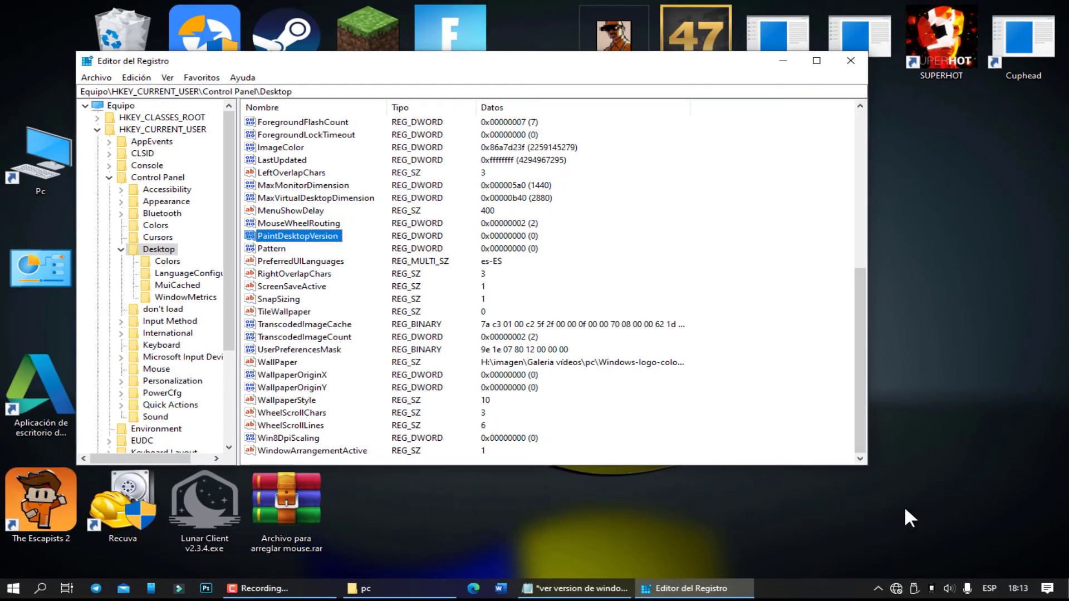
pyautogui.doubleClick(326, 237)
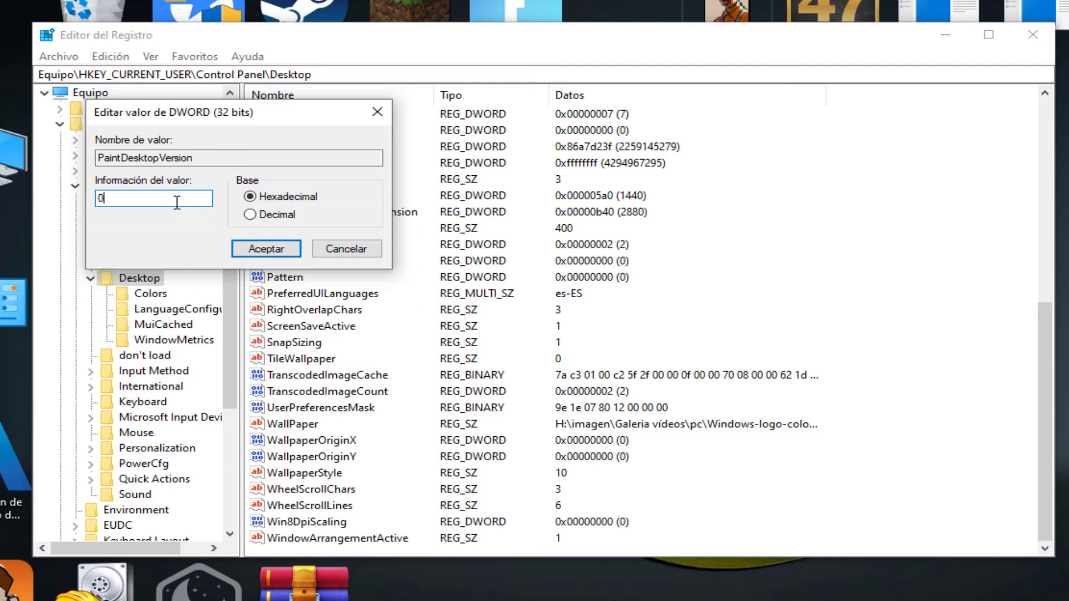
pyautogui.moveTo(176, 202); pyautogui.dragTo(84, 202)
pyautogui.click(296, 251)
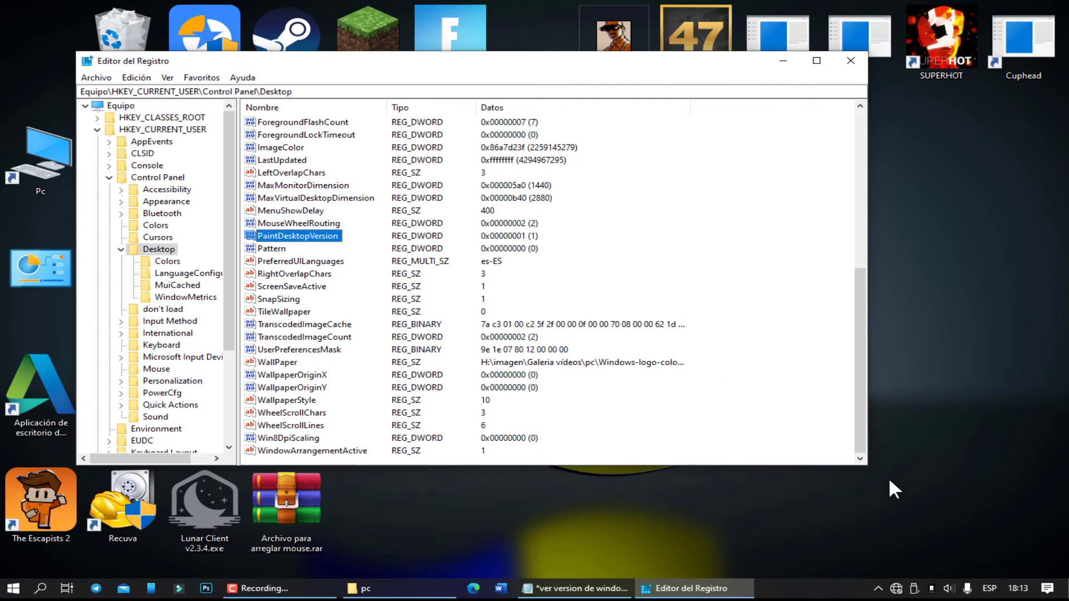
pyautogui.rightClick(949, 343)
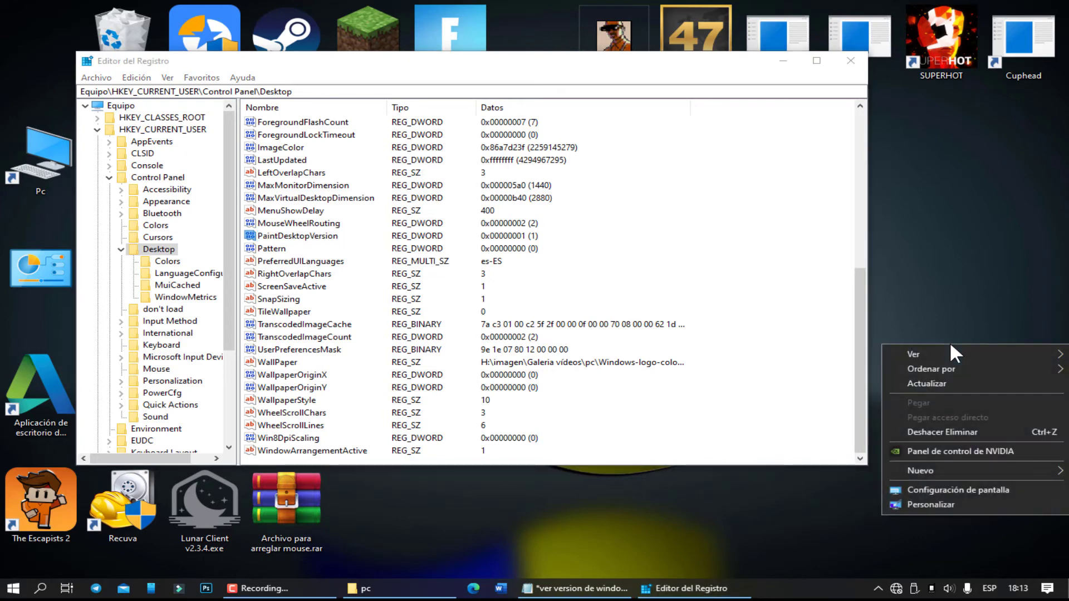
pyautogui.click(954, 384)
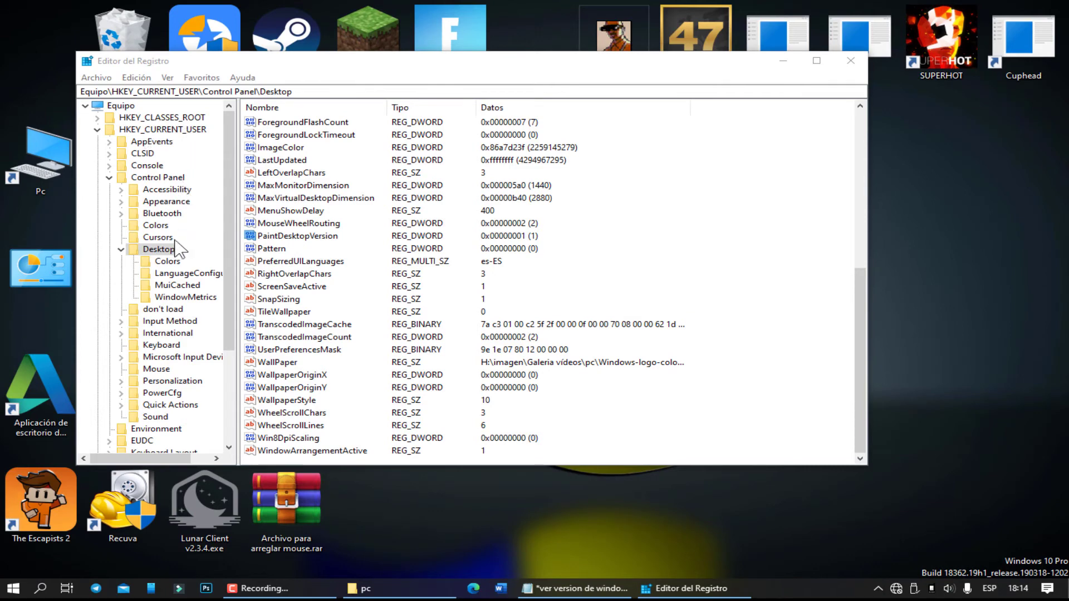
# Step: Set the PaintDesktopVersion value to 0, refresh the desktop to remove the version text and close the Registry Editor
pyautogui.click(313, 238)
pyautogui.doubleClick(316, 238)
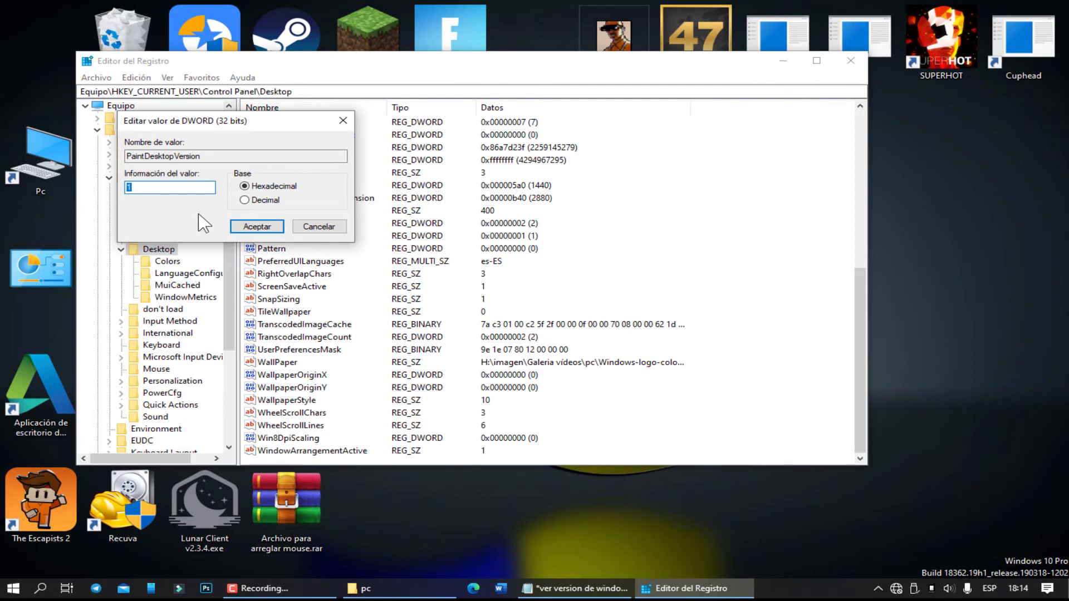
pyautogui.write('0')
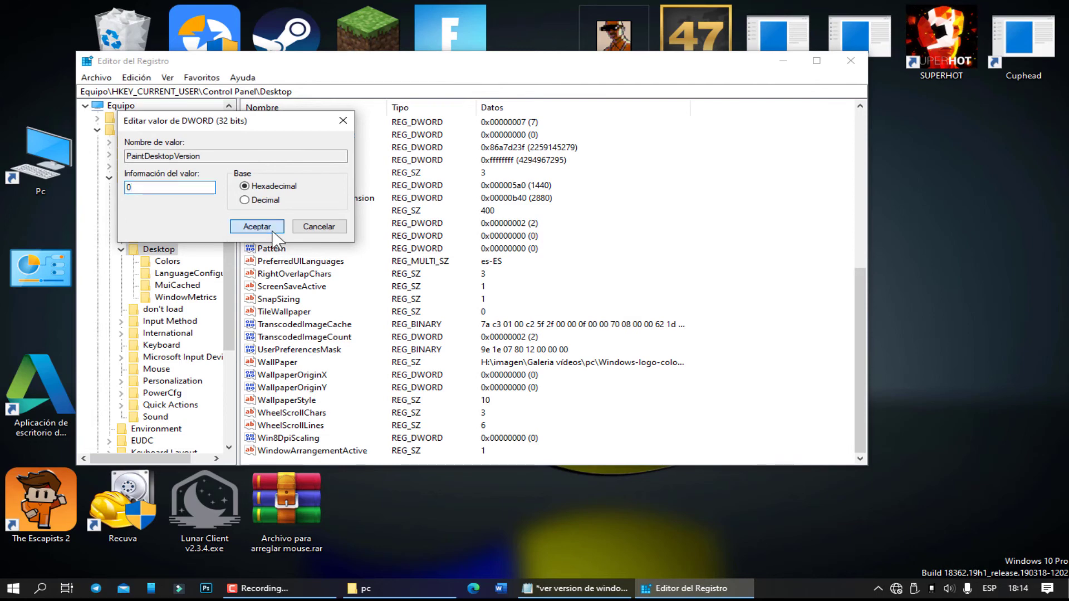
pyautogui.click(272, 230)
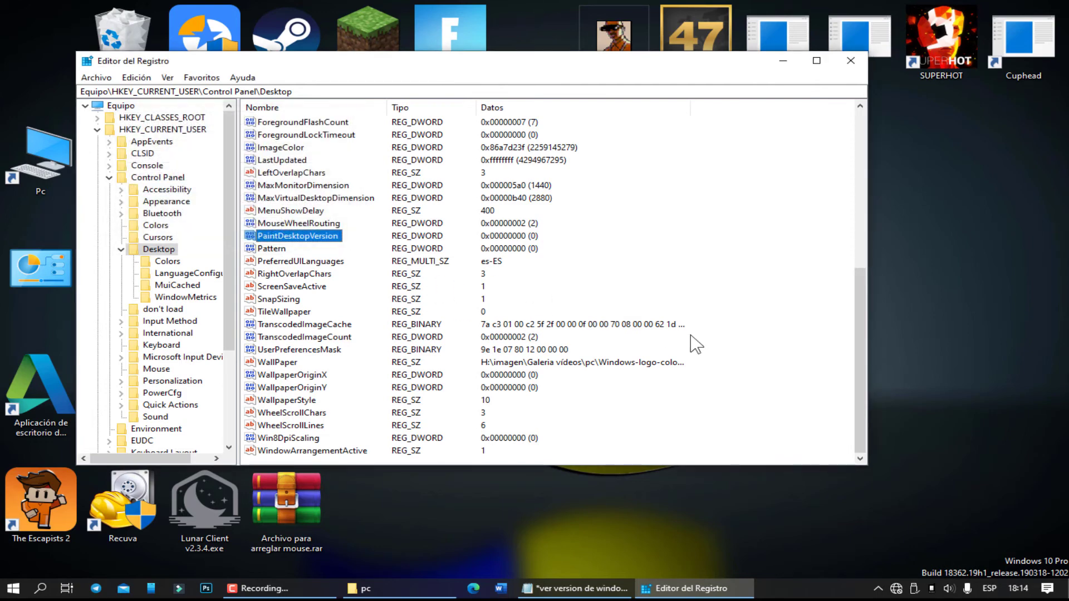
pyautogui.rightClick(971, 329)
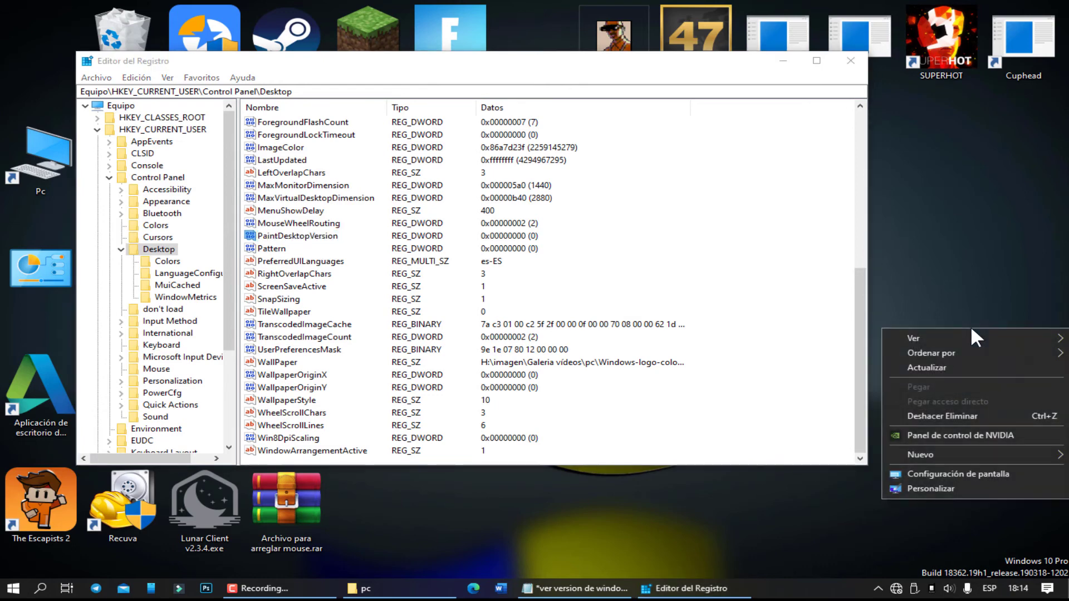
pyautogui.click(963, 360)
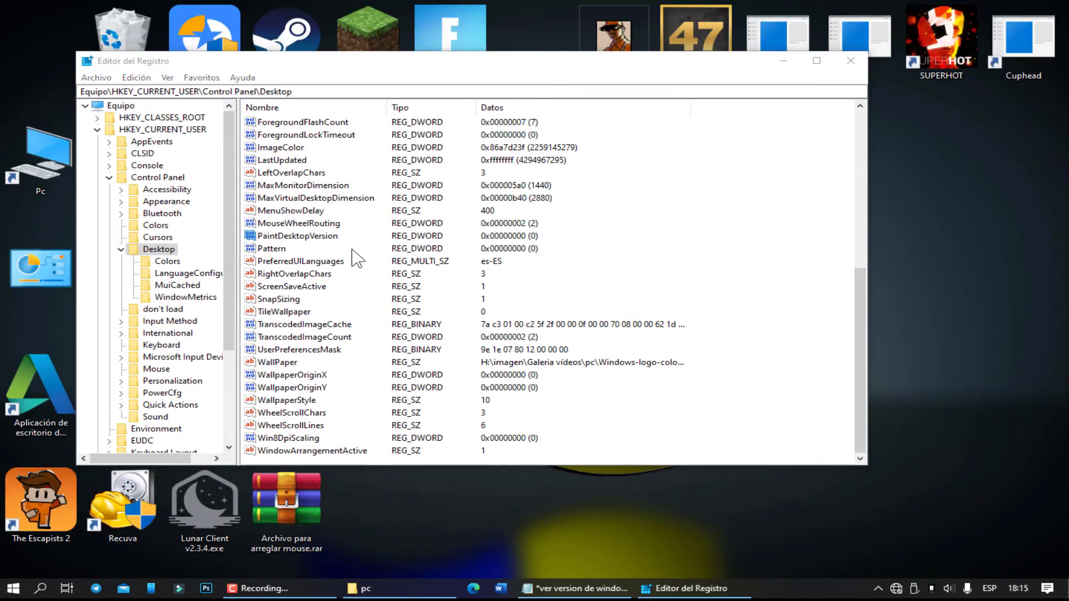
pyautogui.click(859, 65)
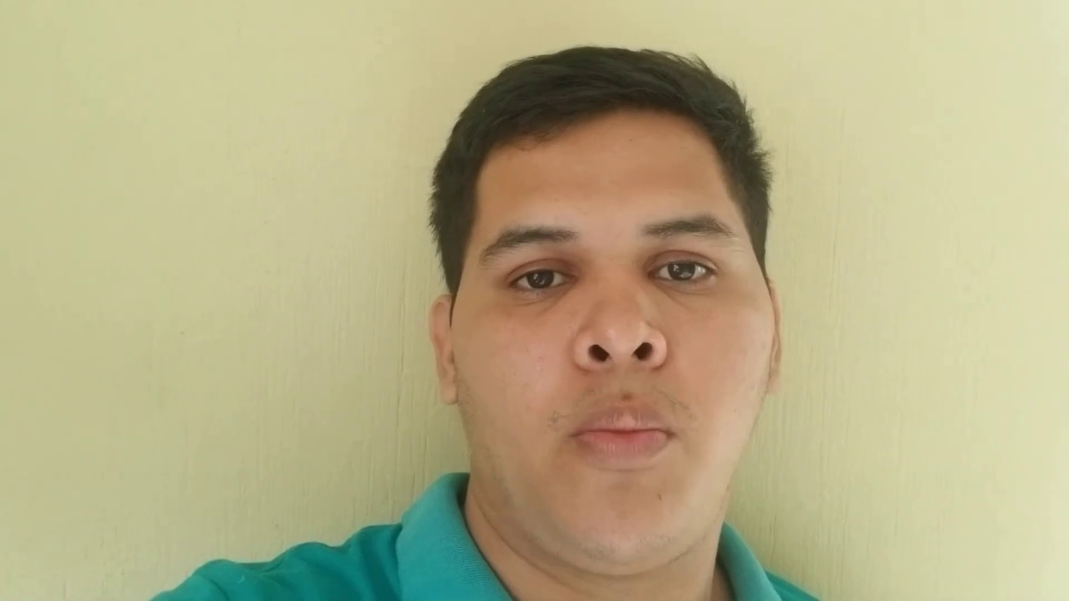